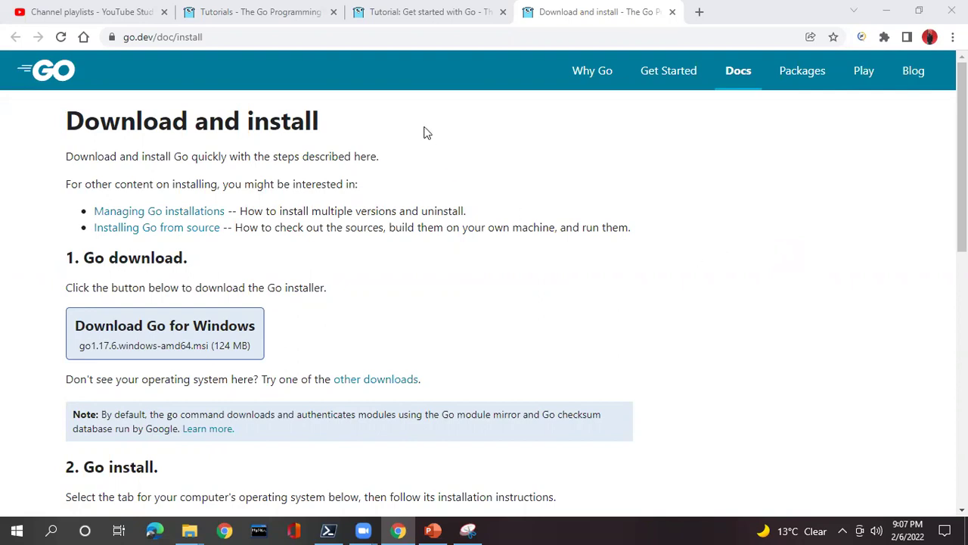
# Step: Glance at the Go tutorial, then launch go1.17.6.windows-amd64.msi from the DE folder
pyautogui.click(431, 17)
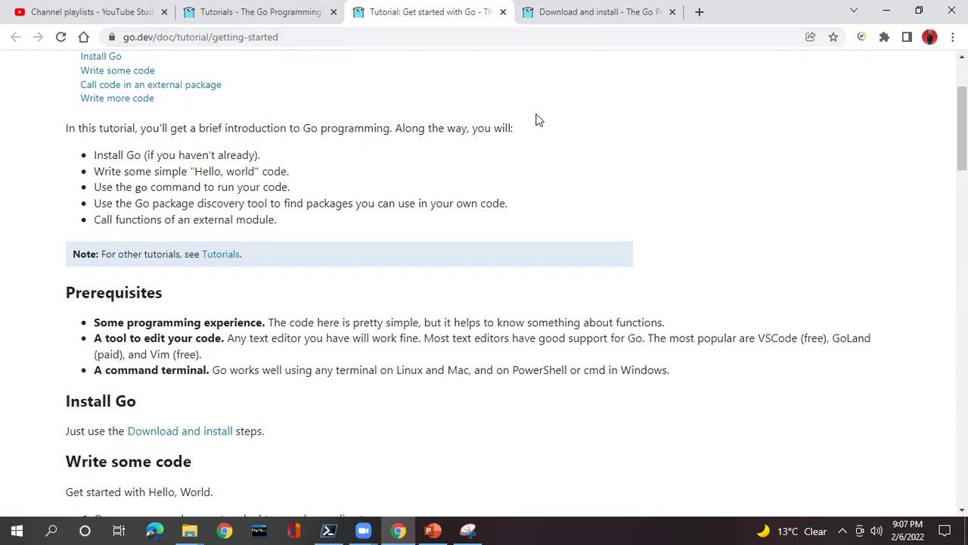
pyautogui.click(627, 17)
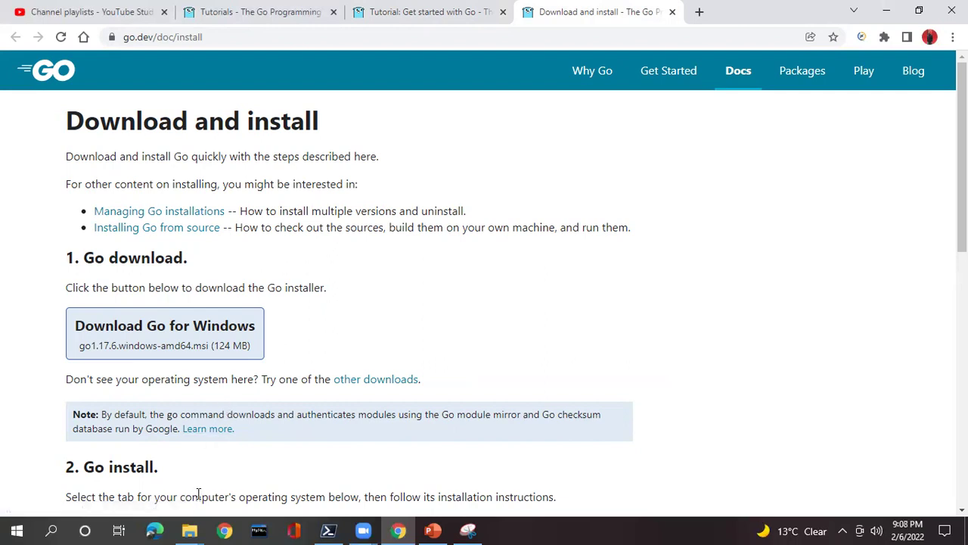
pyautogui.moveTo(192, 529)
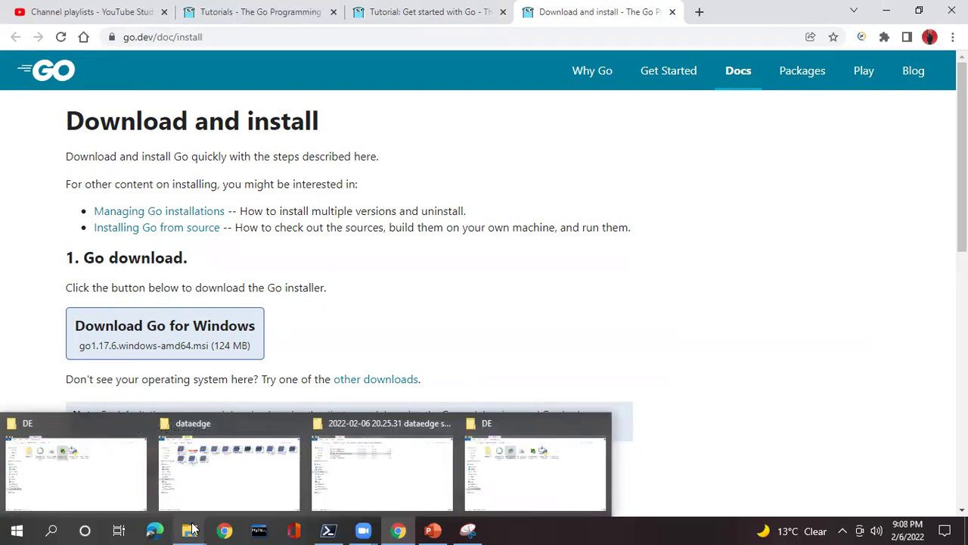
pyautogui.click(575, 445)
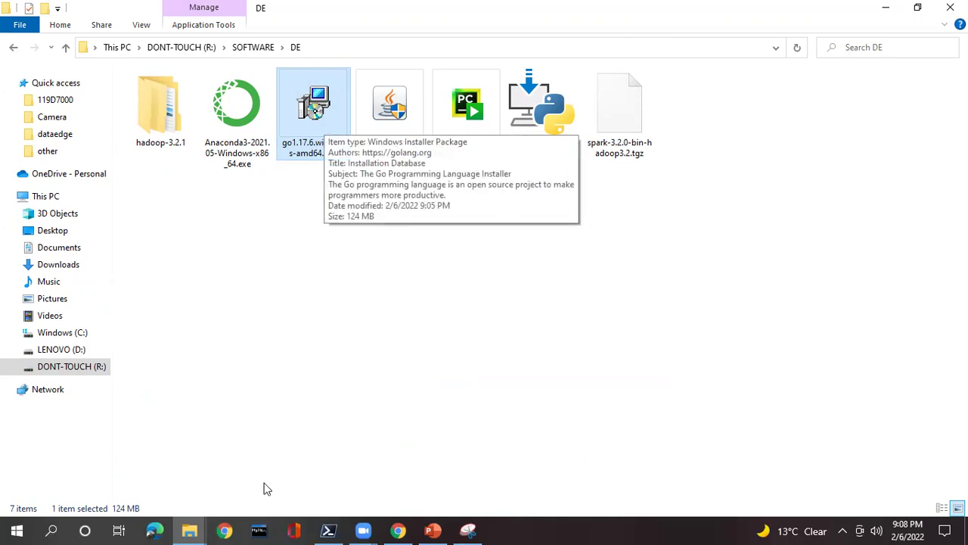
pyautogui.doubleClick(284, 135)
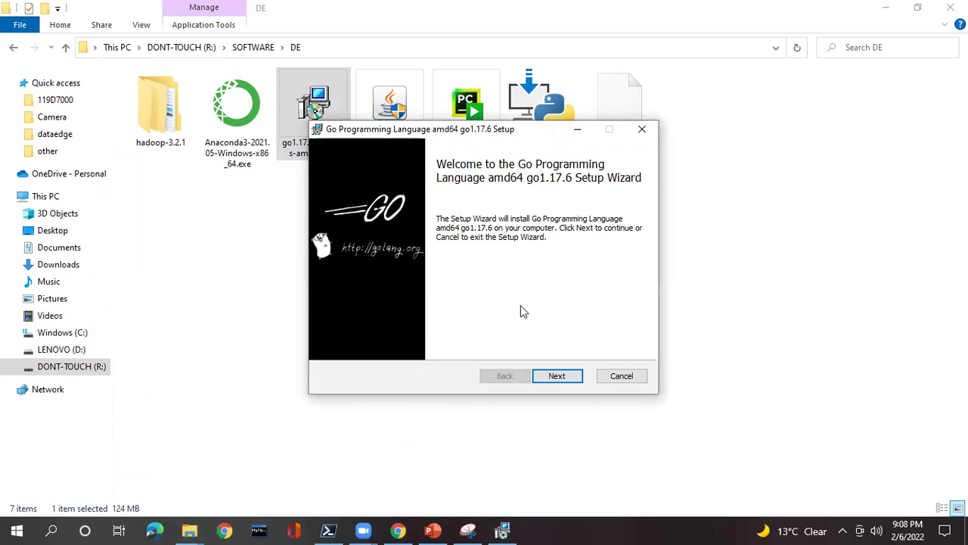
# Step: Accept the licence, keep C:\Program Files\Go\ as the destination and start installing Go 1.17.6
pyautogui.click(557, 376)
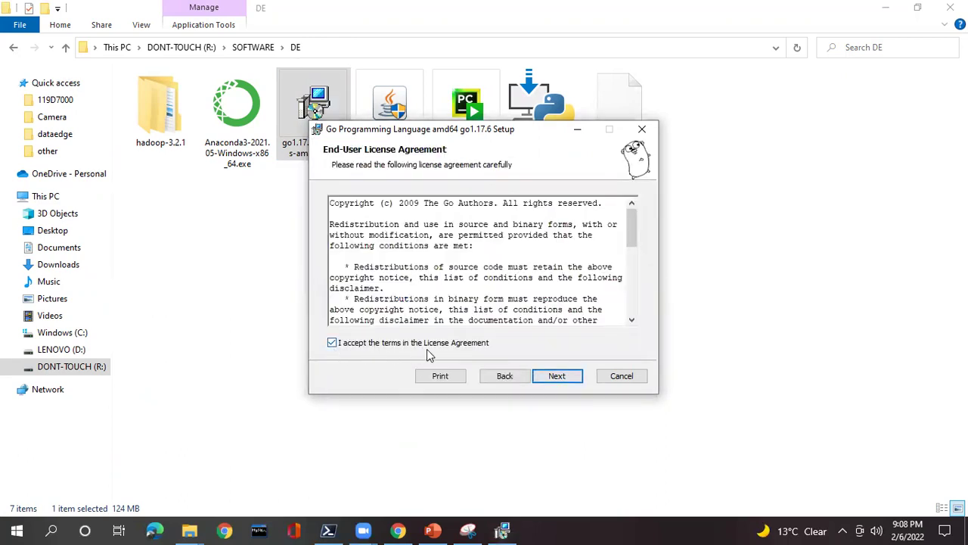
pyautogui.click(556, 376)
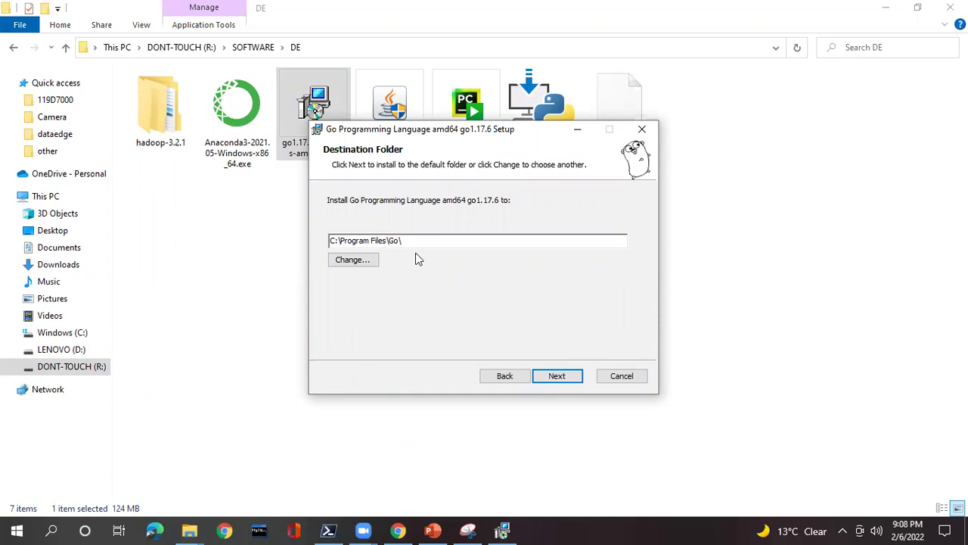
pyautogui.click(558, 377)
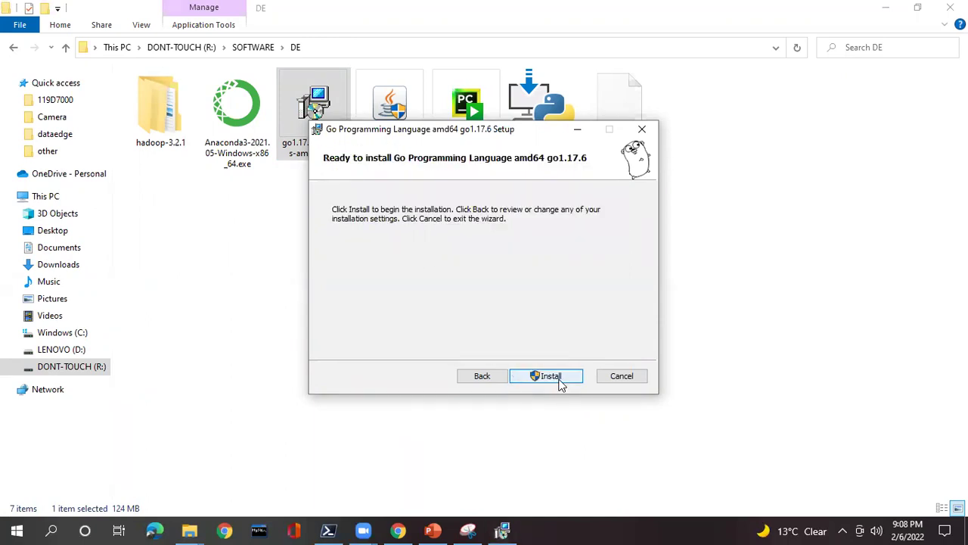
pyautogui.click(560, 378)
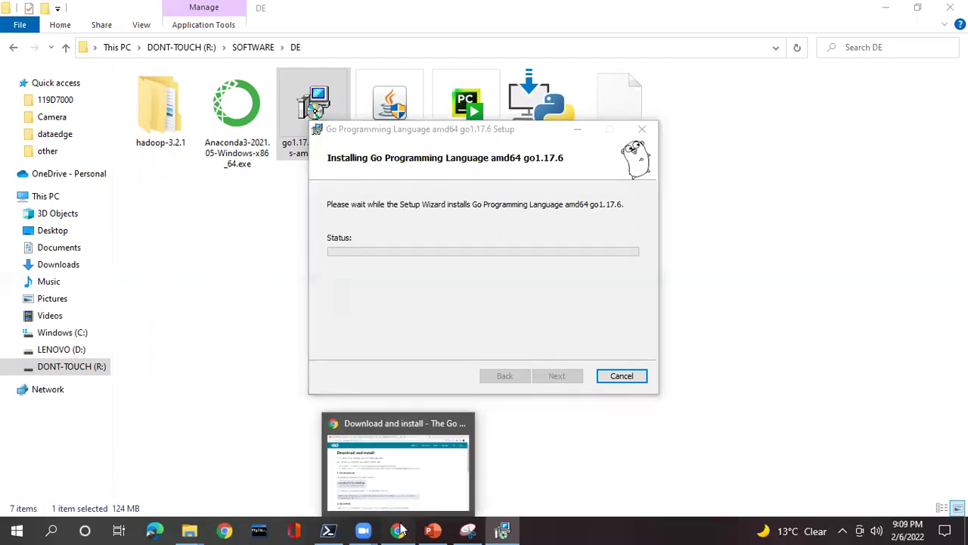
pyautogui.click(435, 477)
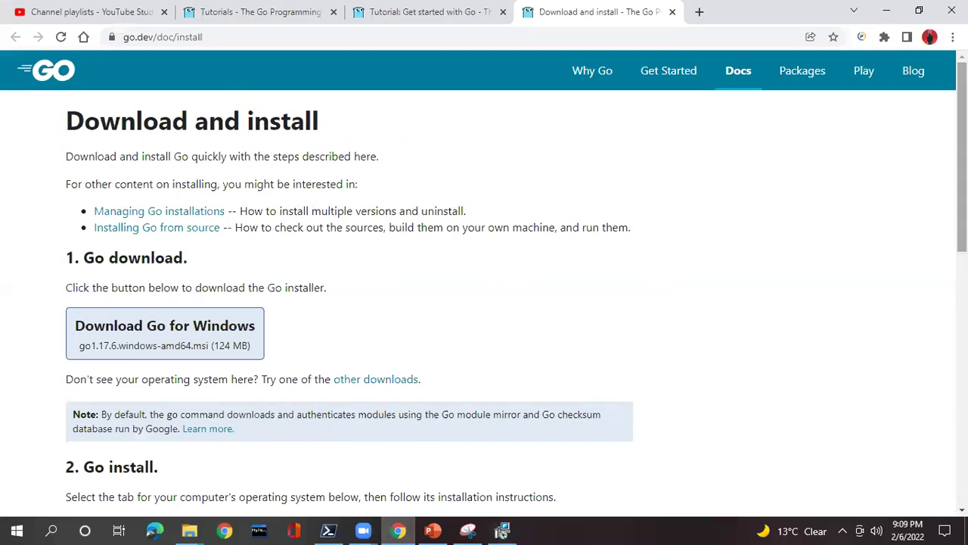
# Step: Compare the Linux, Mac and Windows install tabs and highlight 'Verify that you've installed Go'
pyautogui.scroll(-2, 962, 227)
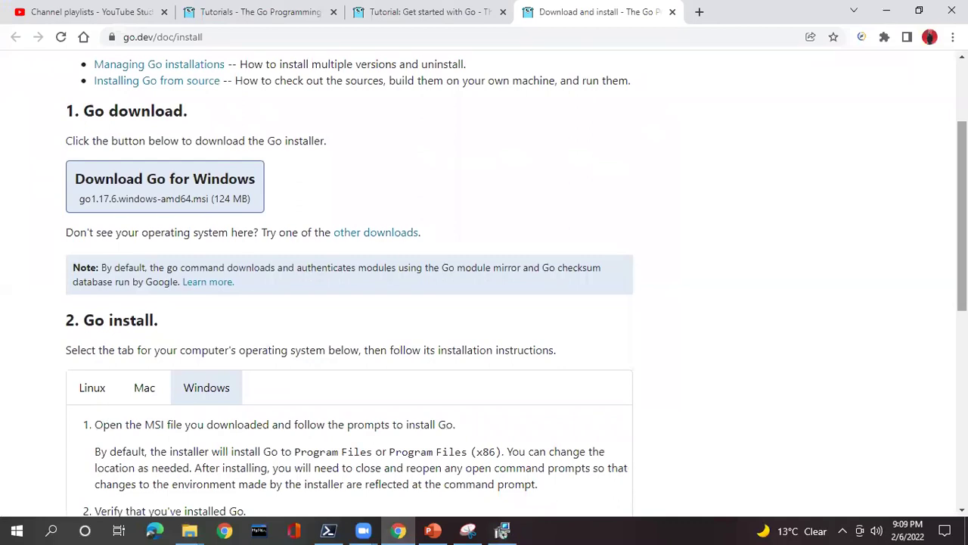
pyautogui.scroll(-2, 962, 227)
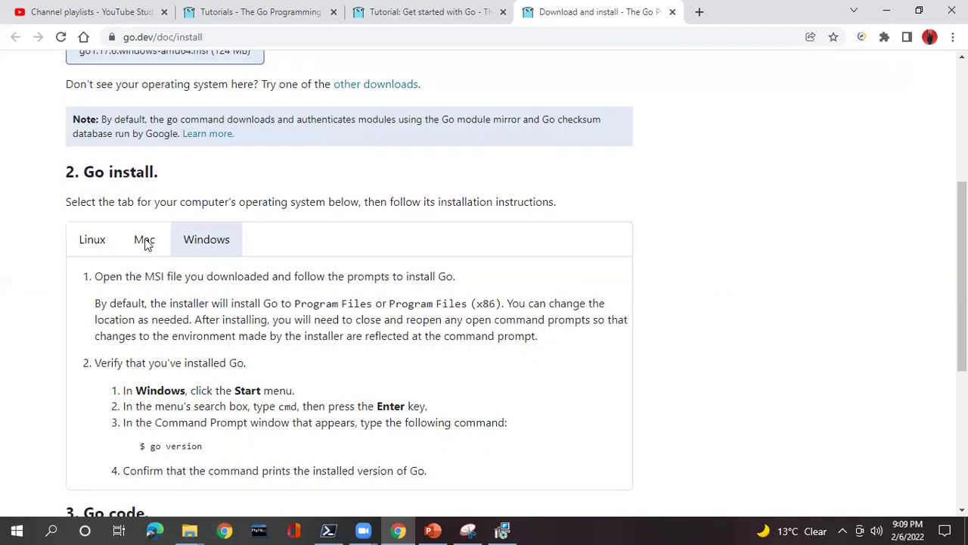
pyautogui.click(102, 242)
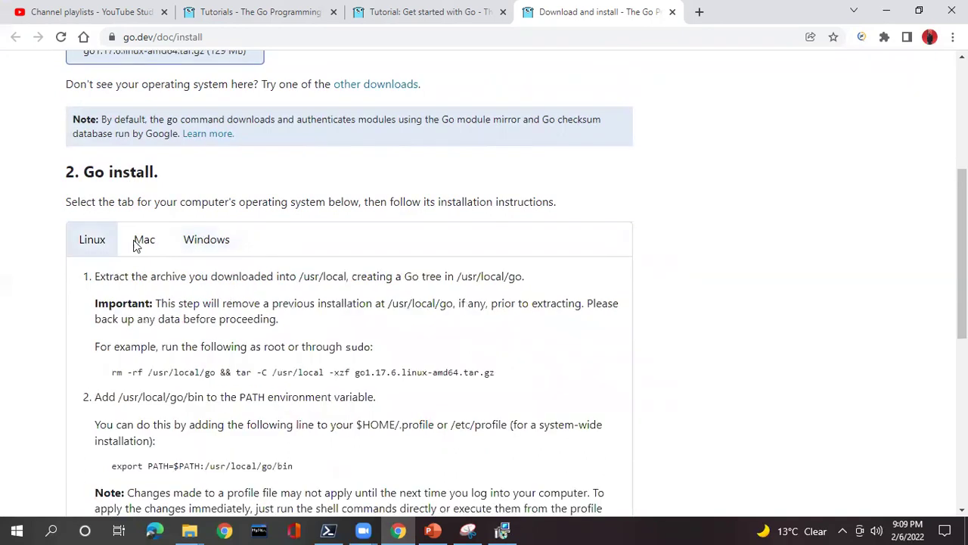
pyautogui.click(139, 245)
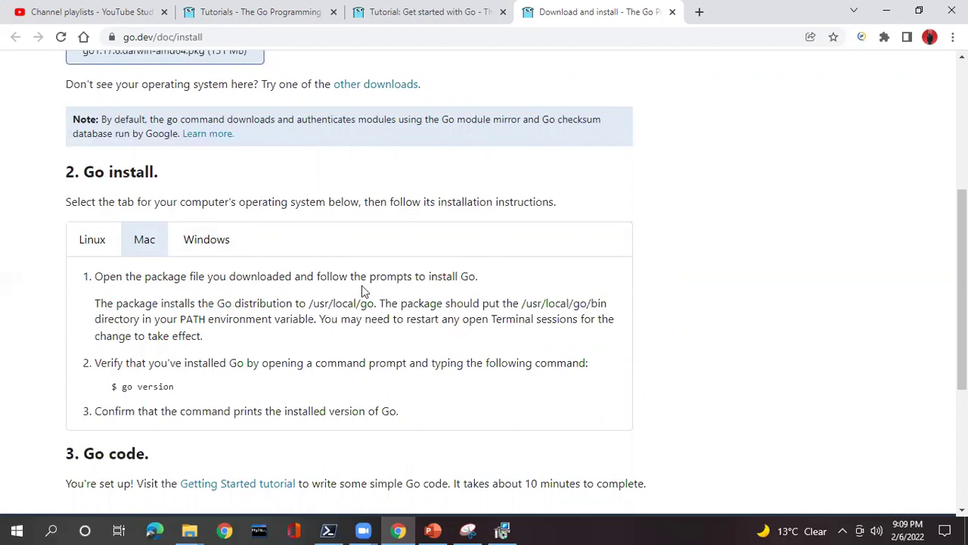
pyautogui.click(203, 244)
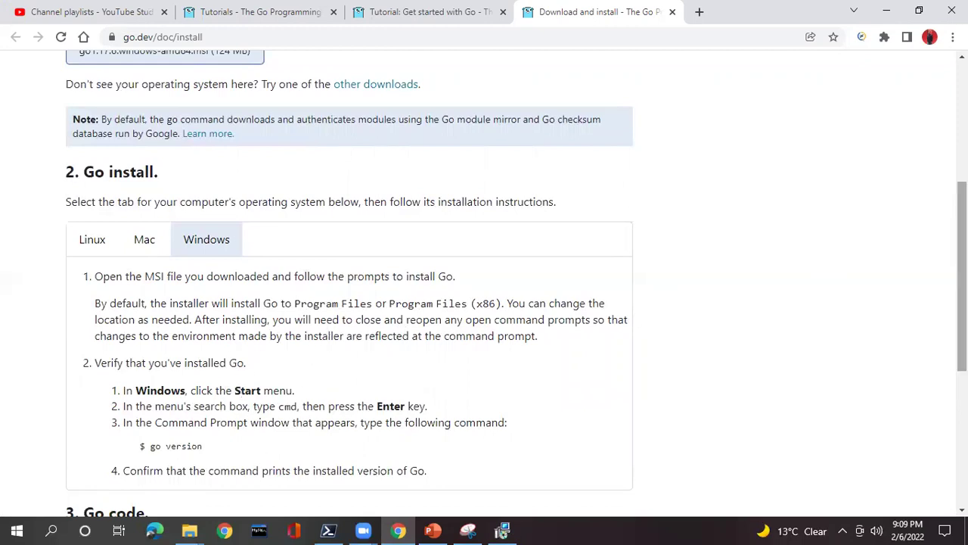
pyautogui.scroll(-2, 962, 303)
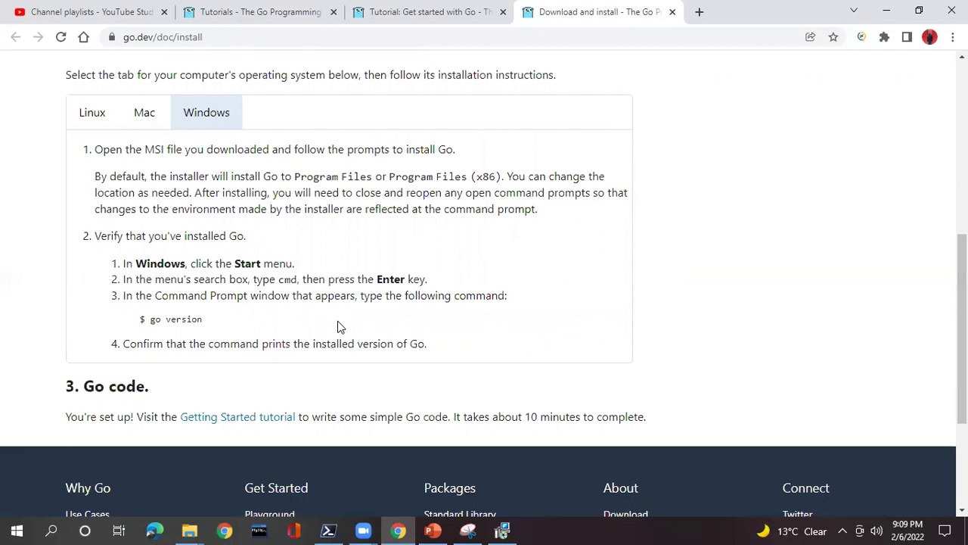
pyautogui.tripleClick(124, 238)
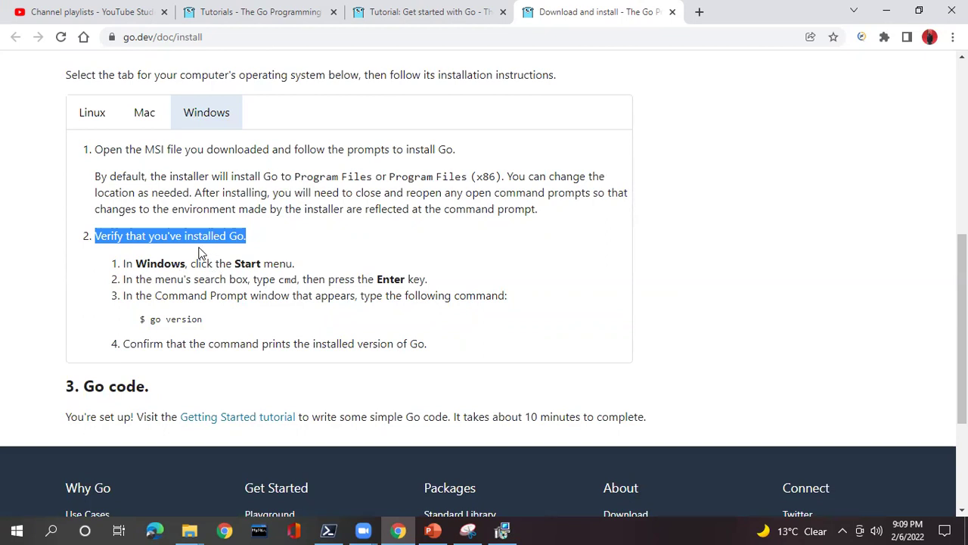
pyautogui.click(502, 530)
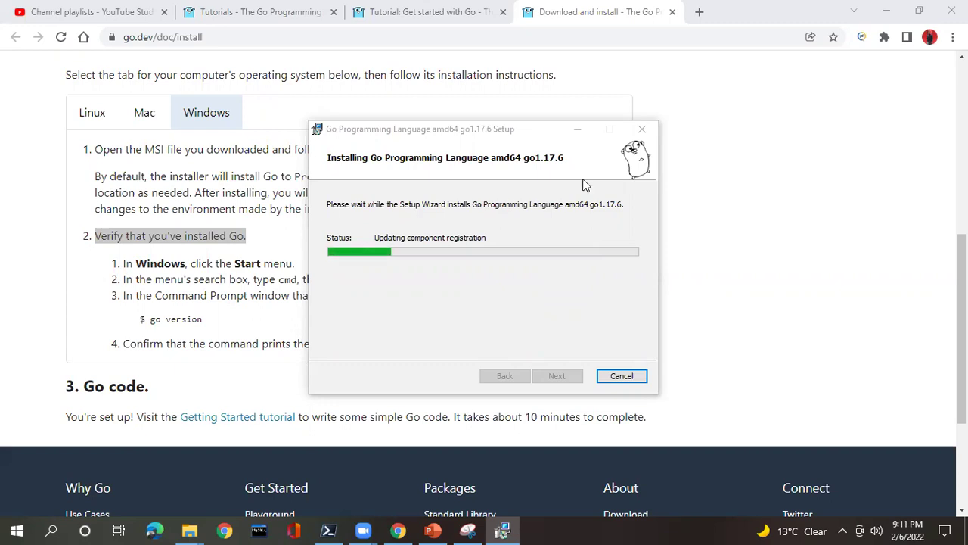
# Step: Watch the Go 1.17.6 setup reach about a quarter complete, then open a new browser tab
pyautogui.click(700, 14)
# Step: Search Google for 'vs code' in the new Chrome tab
pyautogui.write('vs code')
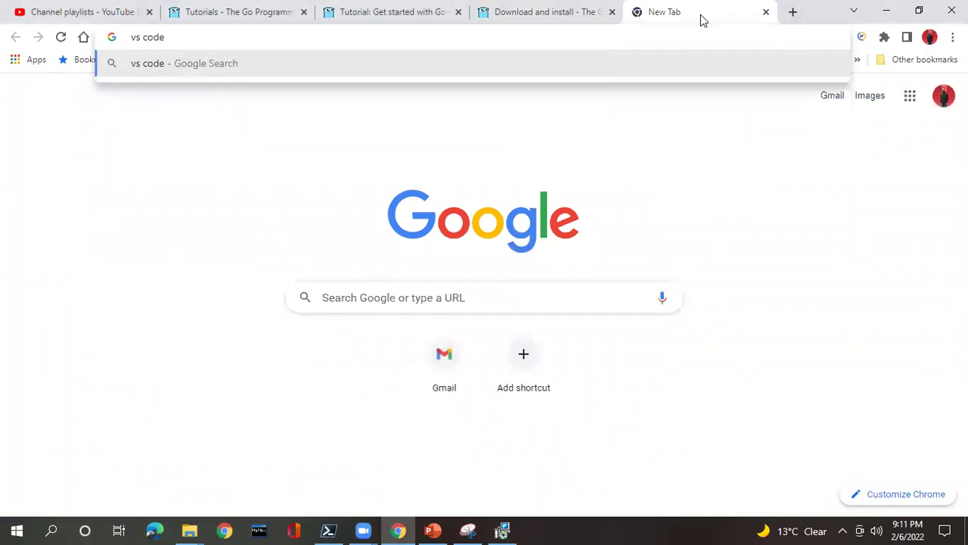
pyautogui.press('Return')
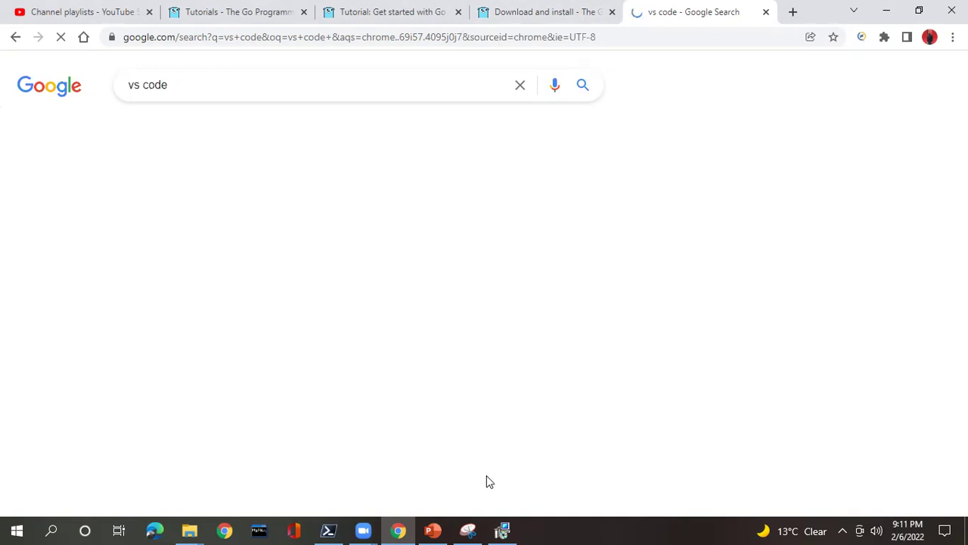
# Step: Let the Go 1.17.6 installation complete and close the finished setup wizard
pyautogui.click(504, 529)
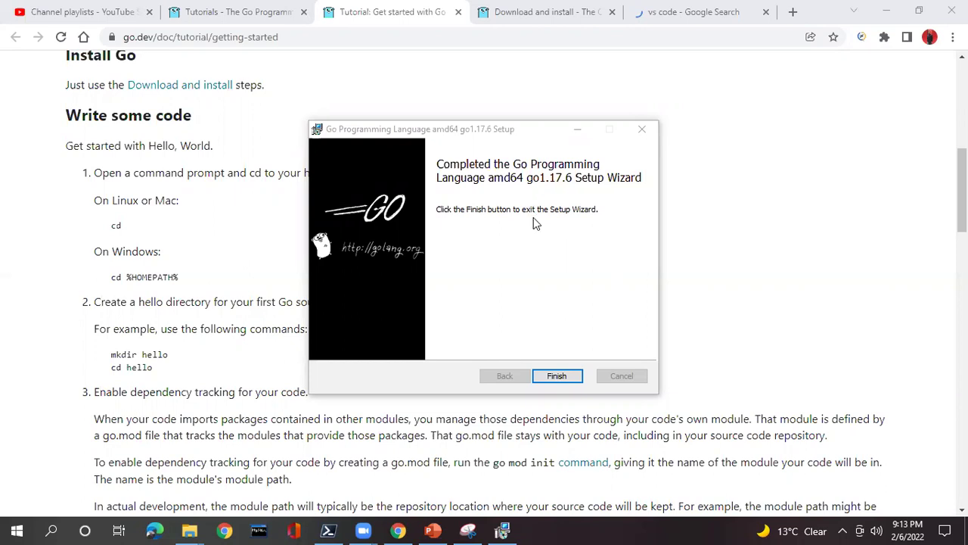
pyautogui.click(554, 378)
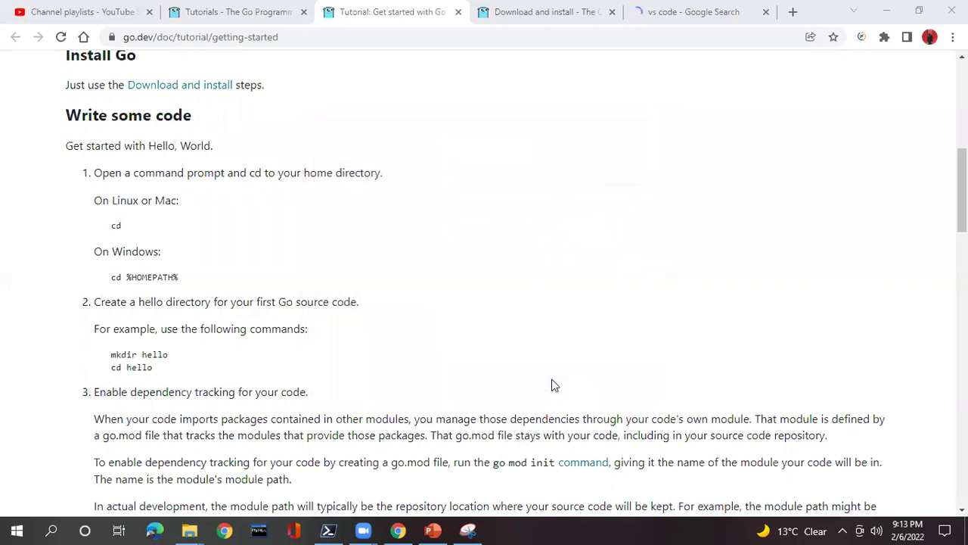
# Step: Open PowerShell beside the tutorial and run go version, which reports 'go' is not recognized
pyautogui.click(19, 530)
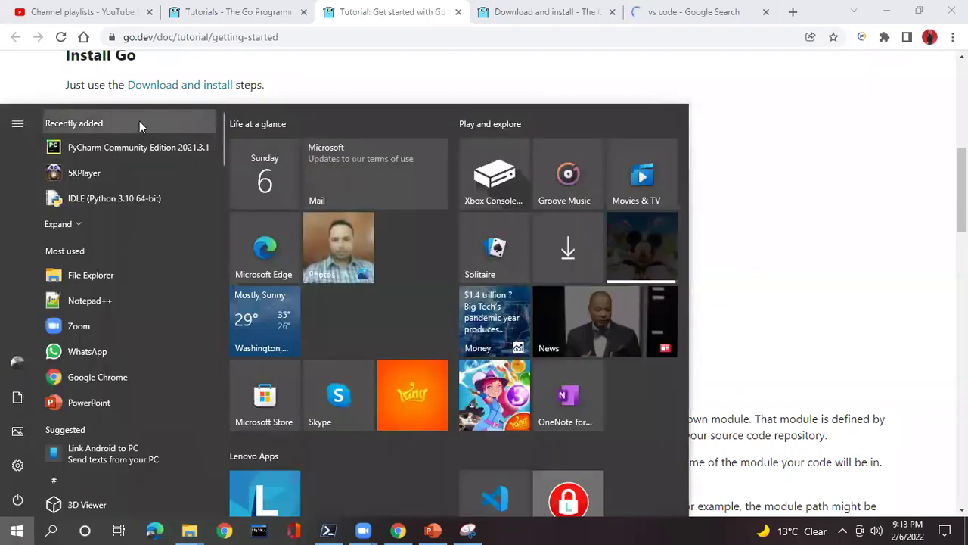
pyautogui.click(835, 158)
pyautogui.click(329, 529)
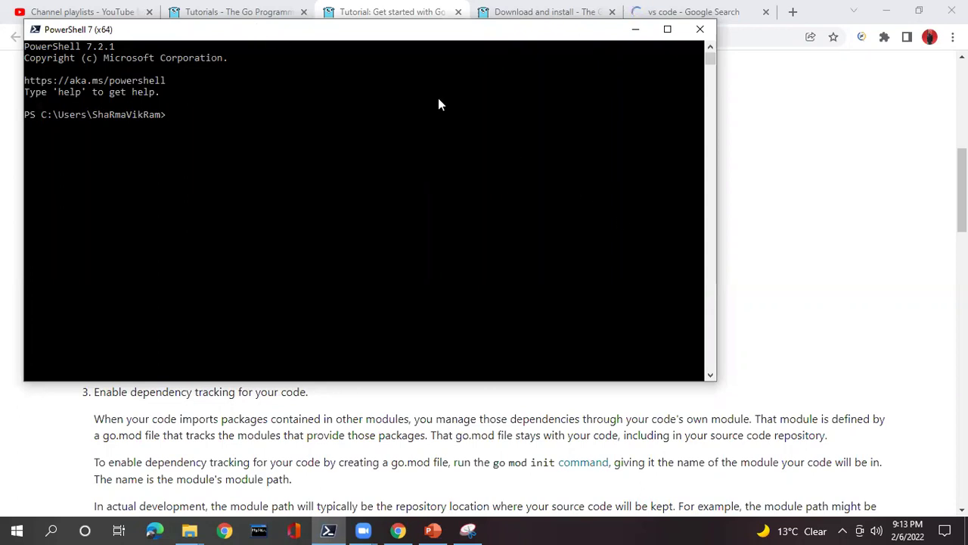
pyautogui.moveTo(397, 35); pyautogui.dragTo(634, 194)
pyautogui.click(543, 313)
pyautogui.write('go version')
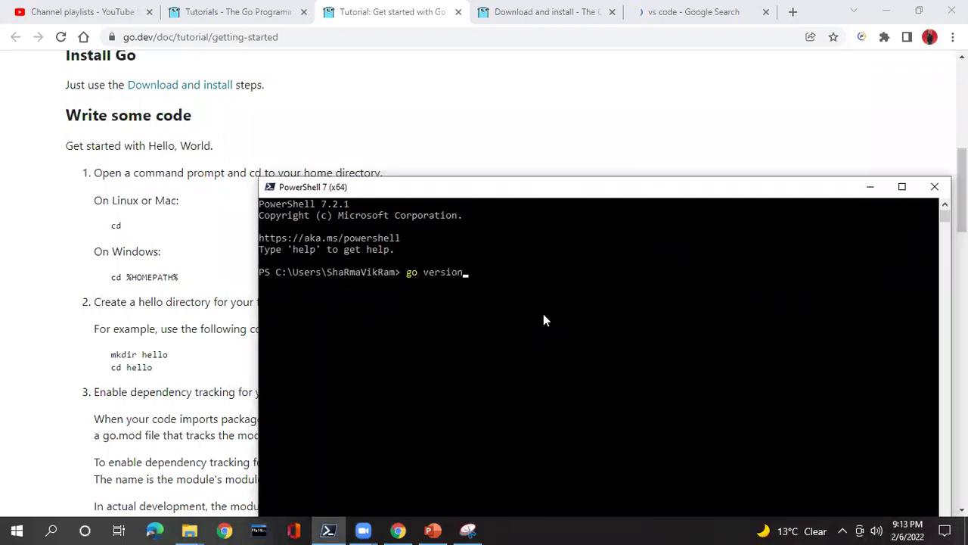
pyautogui.press('Return')
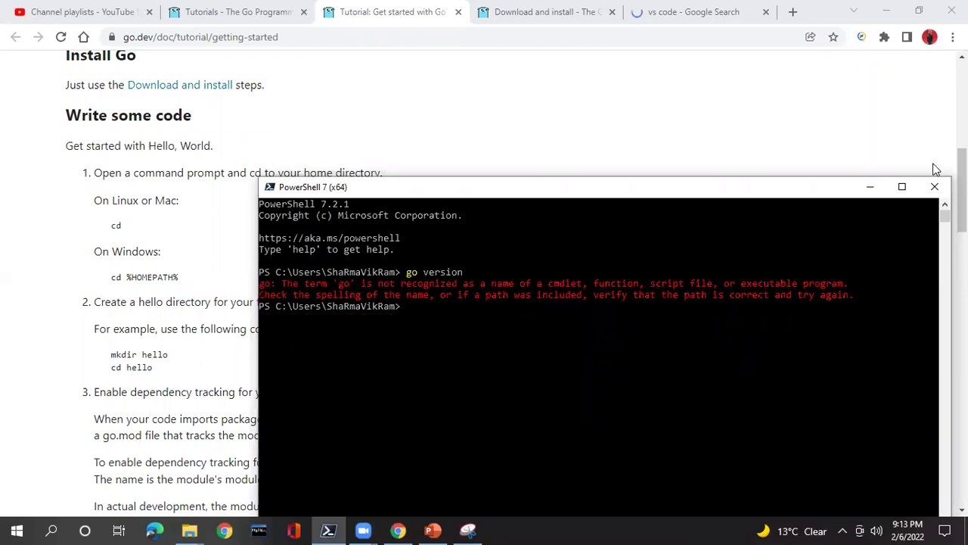
# Step: Reopen PowerShell and rerun go version, now reporting go1.17.6 windows/amd64
pyautogui.click(935, 186)
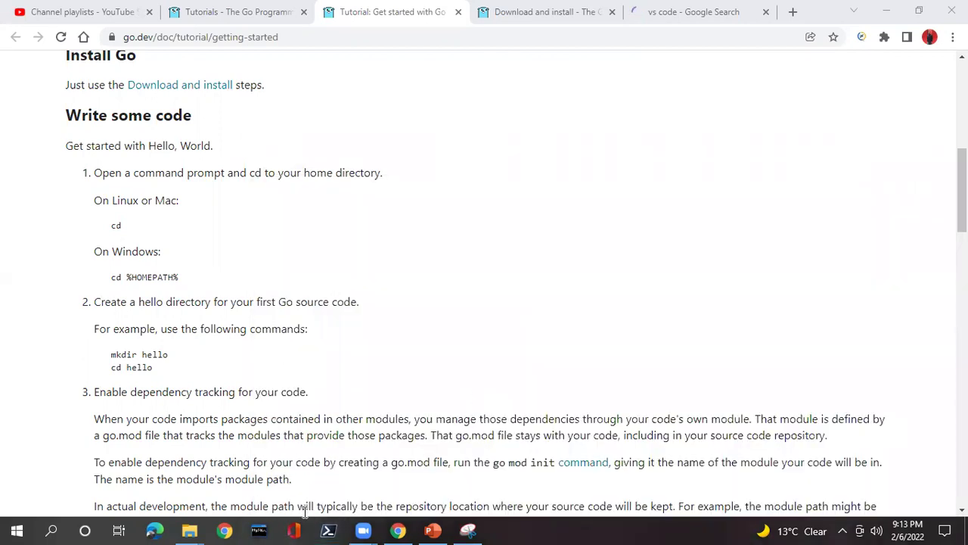
pyautogui.click(328, 527)
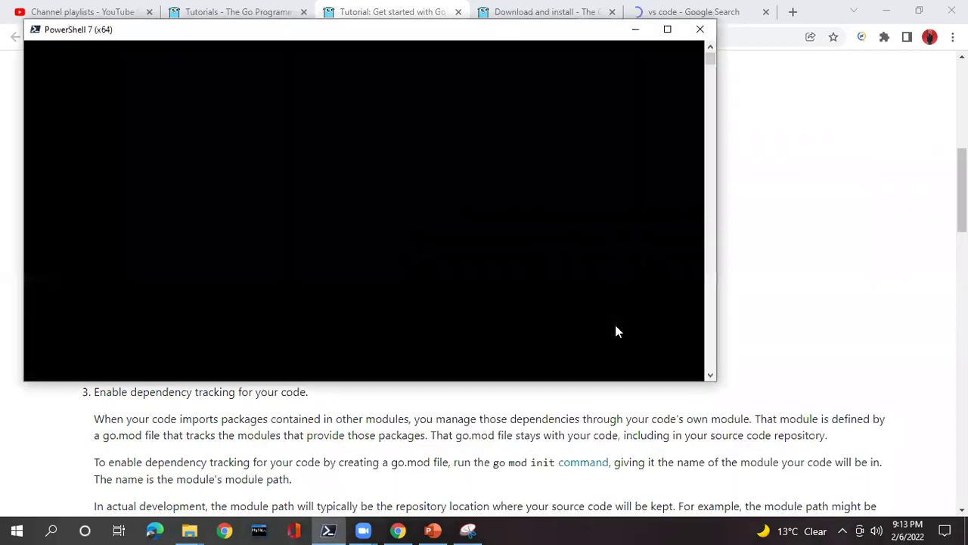
pyautogui.moveTo(454, 29); pyautogui.dragTo(639, 197)
pyautogui.click(601, 407)
pyautogui.write('o vers')
pyautogui.press('BackSpace')
pyautogui.press('Escape')
pyautogui.write('go ')
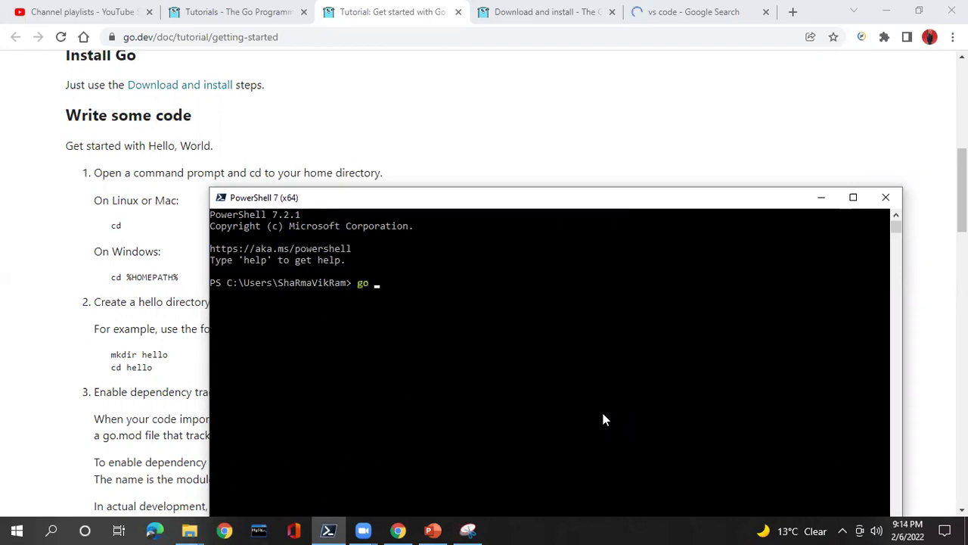
pyautogui.write('version')
pyautogui.press('Return')
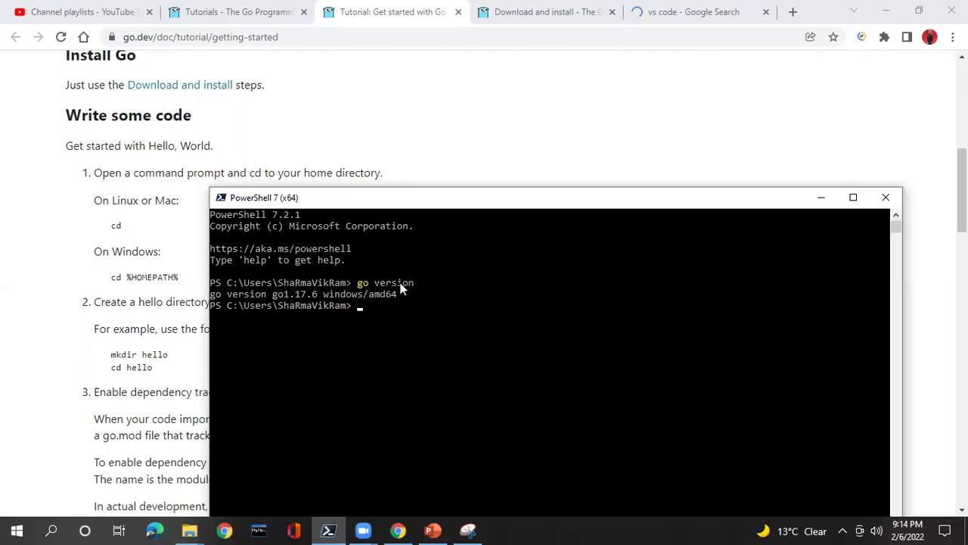
# Step: Reposition the shell window and create a hello directory with mkdir hello
pyautogui.moveTo(548, 206); pyautogui.dragTo(560, 149)
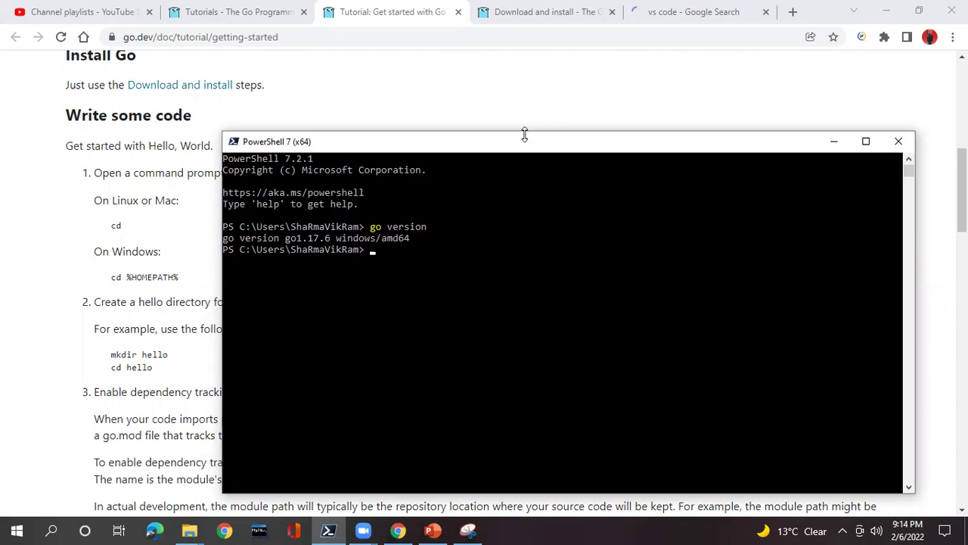
pyautogui.moveTo(527, 145); pyautogui.dragTo(619, 109)
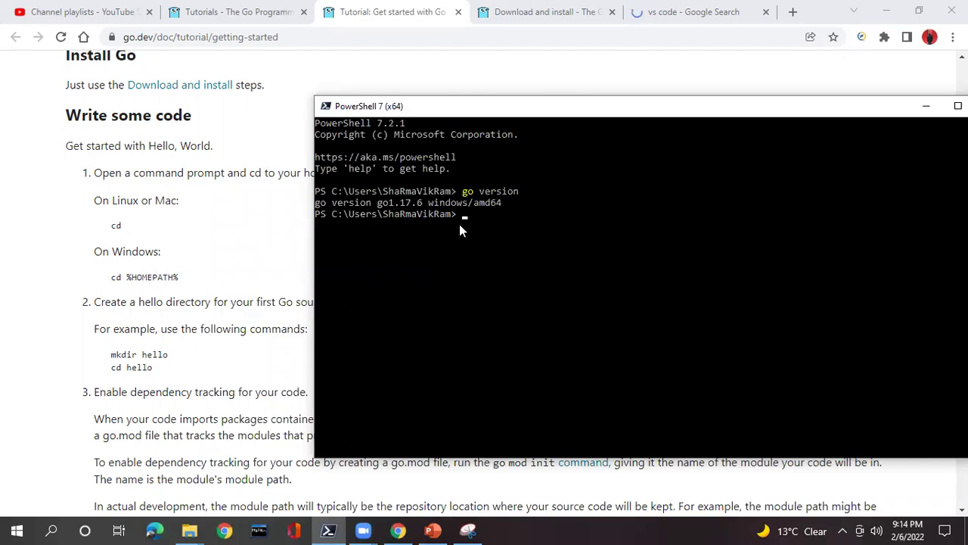
pyautogui.click(495, 235)
pyautogui.write('mk')
pyautogui.write('dir hello')
pyautogui.click(533, 364)
pyautogui.click(534, 365)
pyautogui.click(591, 307)
pyautogui.click(590, 306)
pyautogui.moveTo(584, 113); pyautogui.dragTo(729, 135)
pyautogui.click(747, 234)
pyautogui.press('Escape')
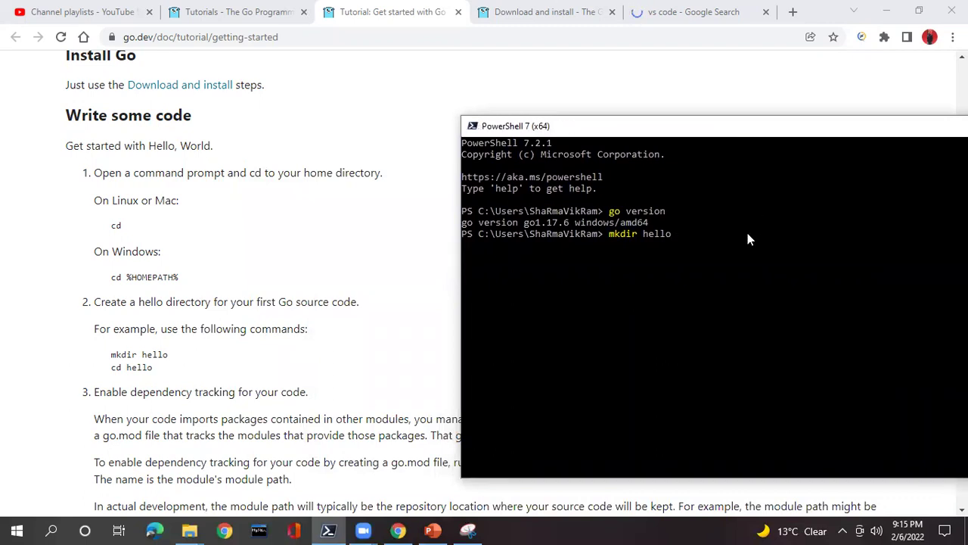
pyautogui.press('BackSpace')
pyautogui.press('BackSpace')
pyautogui.press('BackSpace')
pyautogui.press('BackSpace')
pyautogui.press('BackSpace')
pyautogui.press('BackSpace')
pyautogui.press('BackSpace')
pyautogui.press('BackSpace')
pyautogui.press('BackSpace')
pyautogui.press('BackSpace')
pyautogui.press('BackSpace')
pyautogui.write('mkdir')
pyautogui.write('ello')
pyautogui.press('Return')
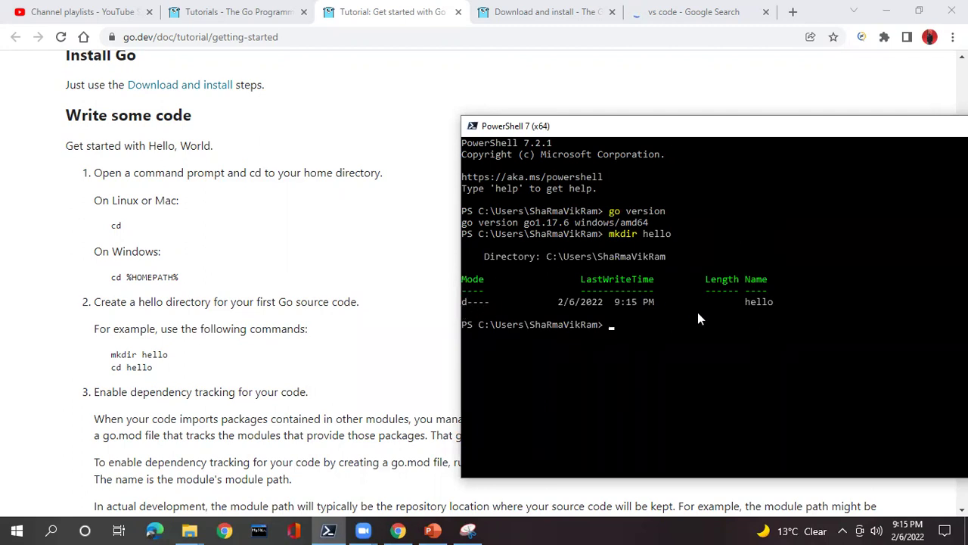
# Step: Change into the new hello folder with cd .\hello\
pyautogui.write('cd h')
pyautogui.press('Tab')
pyautogui.write('e')
pyautogui.press('BackSpace')
pyautogui.press('Return')
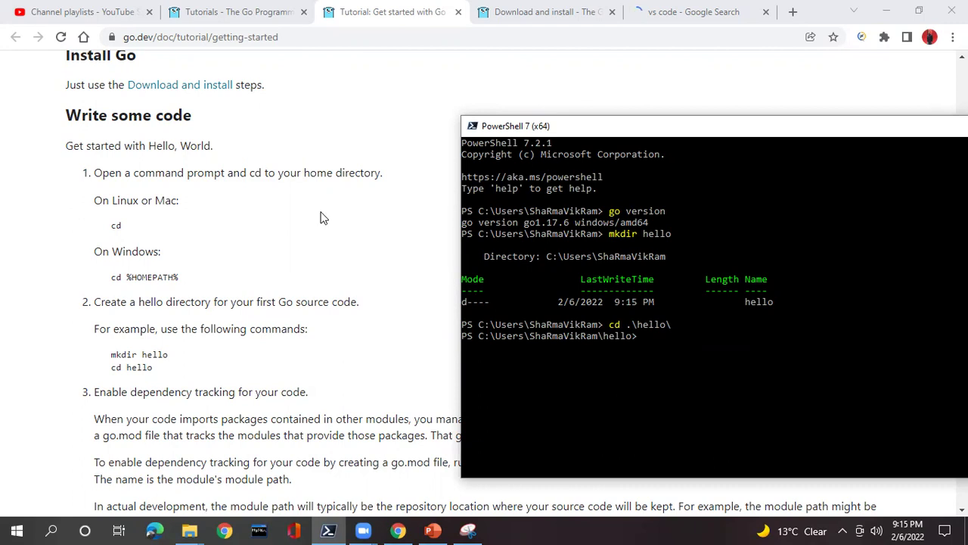
# Step: Copy 'go mod init example/hello' from the tutorial and run it in PowerShell to create go.mod
pyautogui.click(295, 216)
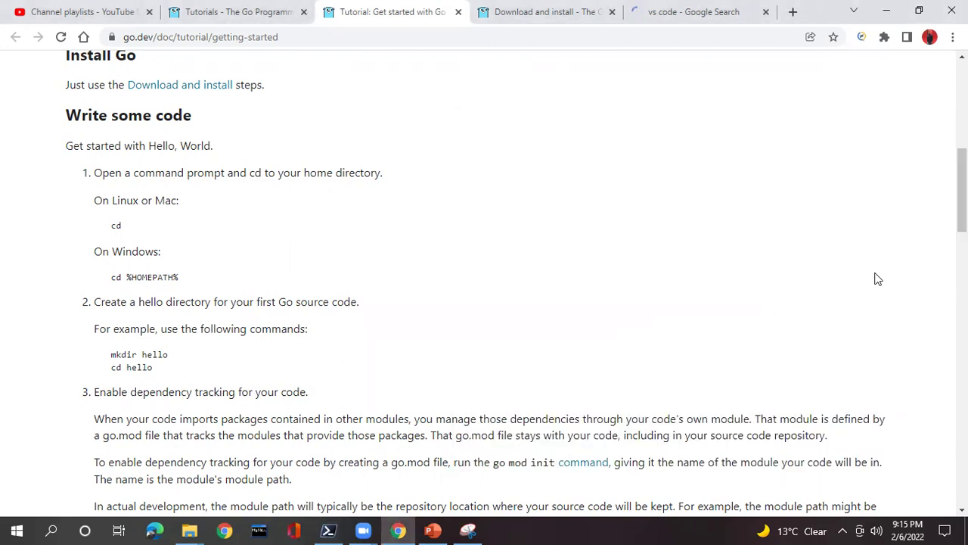
pyautogui.scroll(-3, 961, 189)
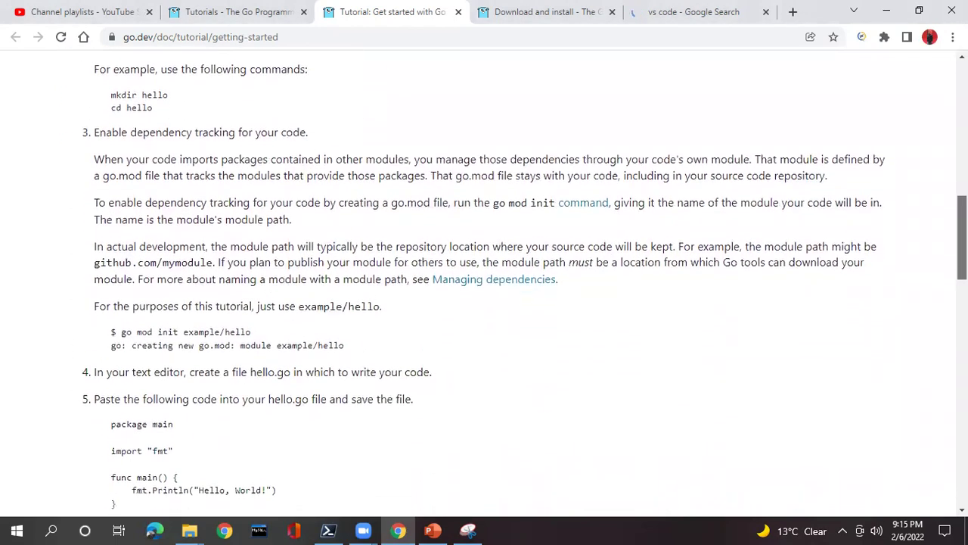
pyautogui.scroll(-1, 836, 240)
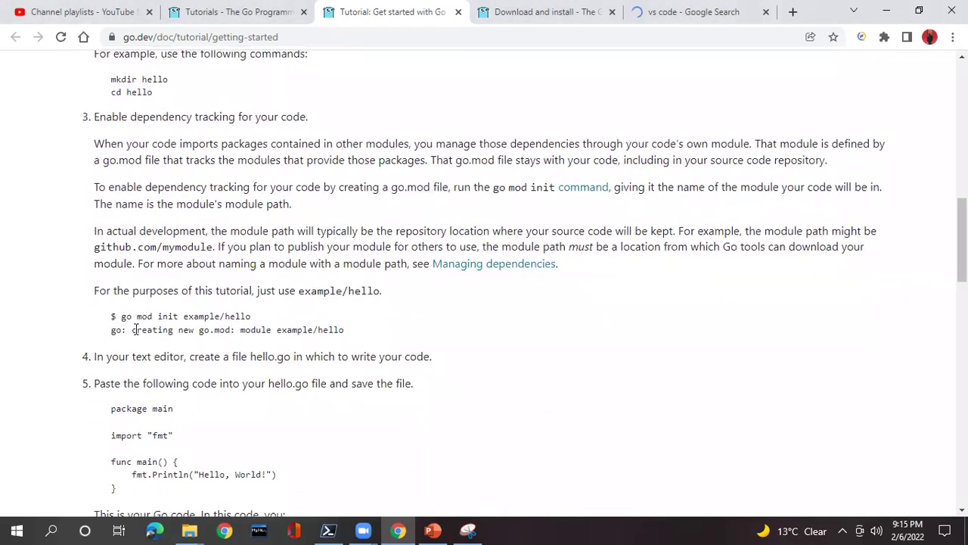
pyautogui.moveTo(118, 316); pyautogui.dragTo(255, 316)
pyautogui.hotkey('ctrl', 'c')
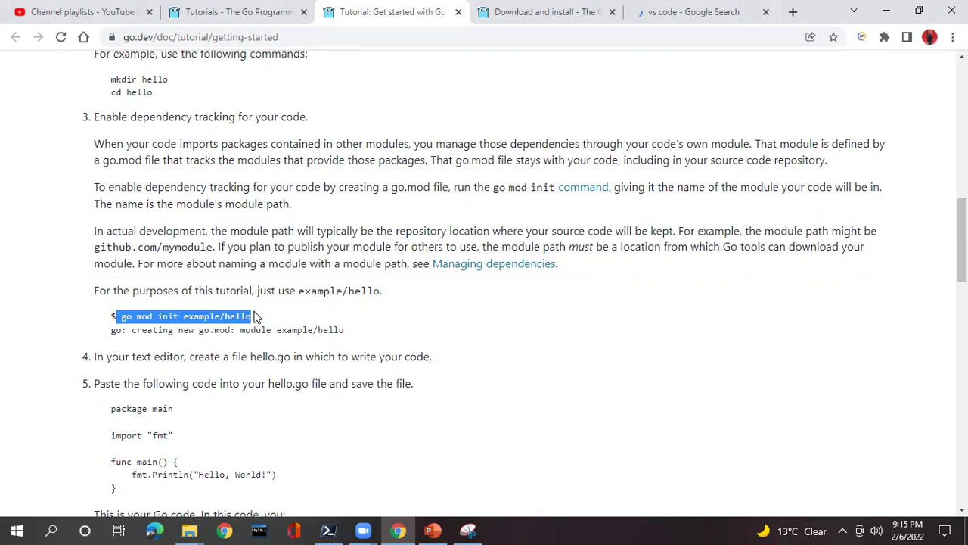
pyautogui.click(328, 530)
pyautogui.rightClick(679, 344)
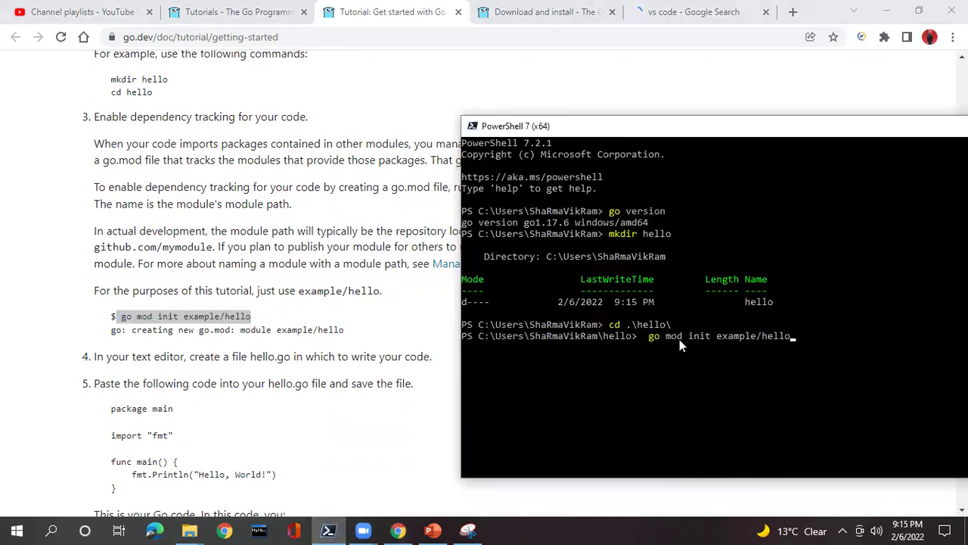
pyautogui.press('Return')
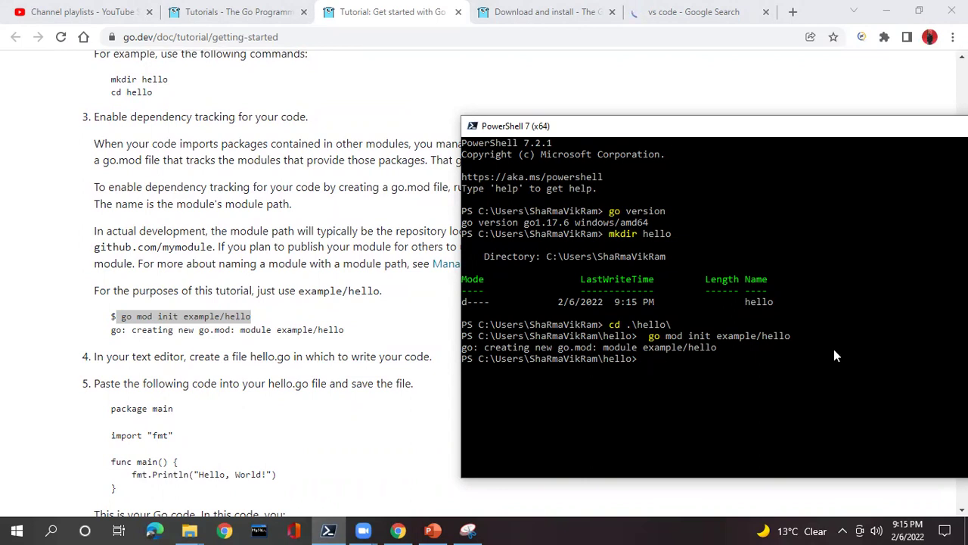
pyautogui.click(360, 365)
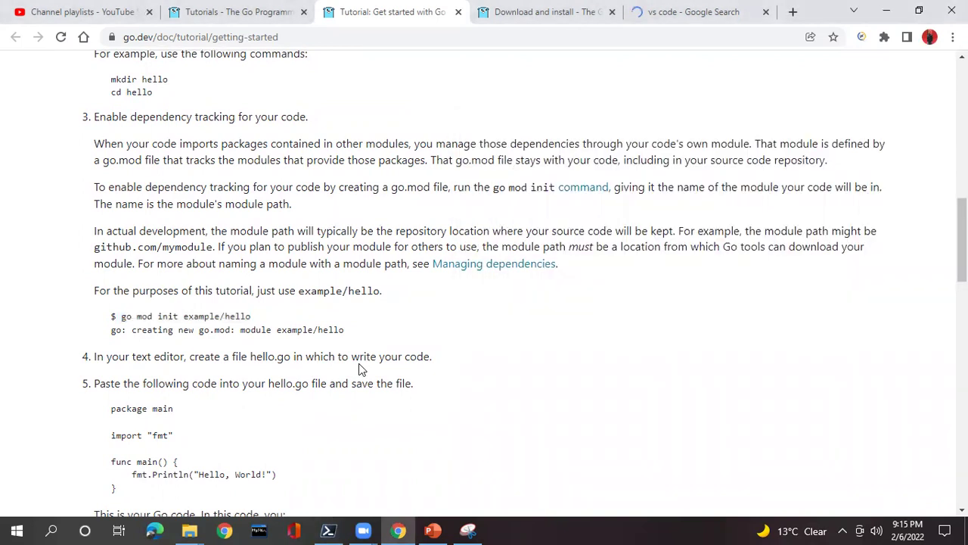